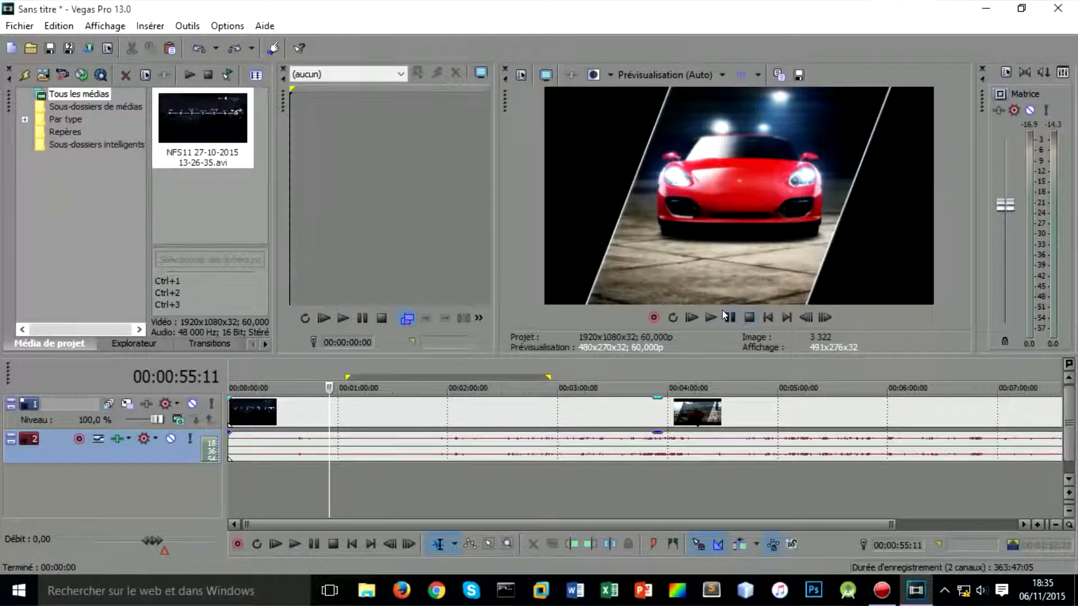
Play back the recording from 00:00:55:11 and from 00:02:42:19 to review the footage around the section to cut.
left_click(710, 317)
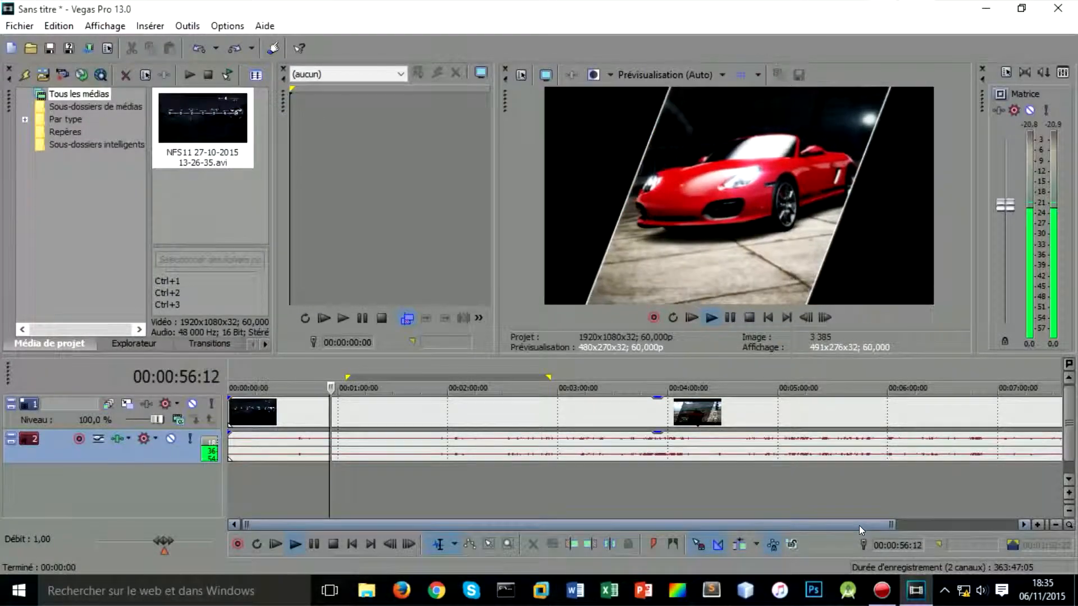
left_click_drag(836, 523, 669, 512)
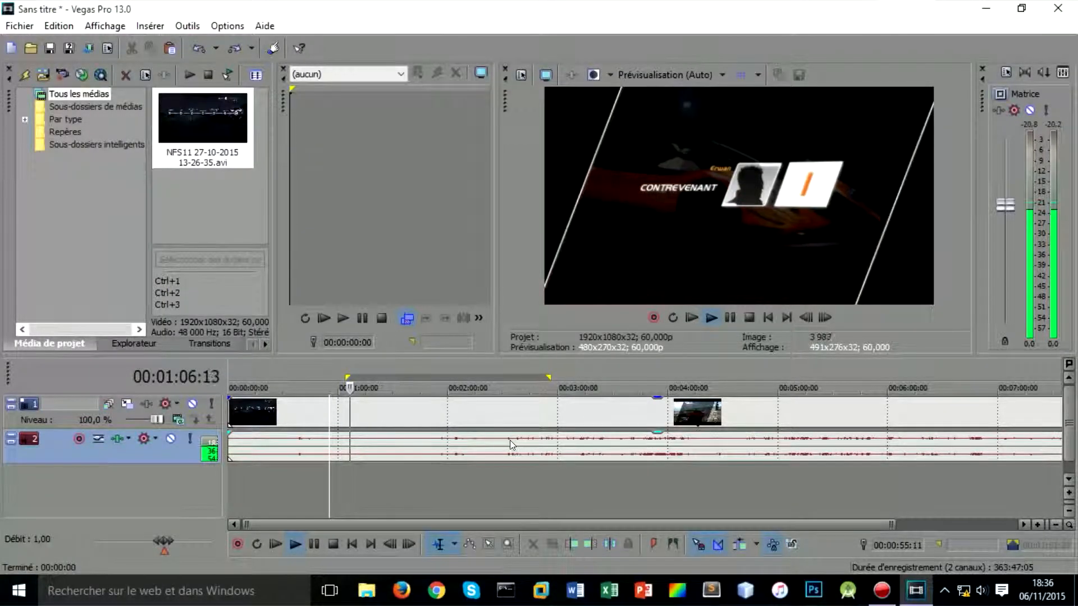
left_click(525, 412)
left_click(750, 318)
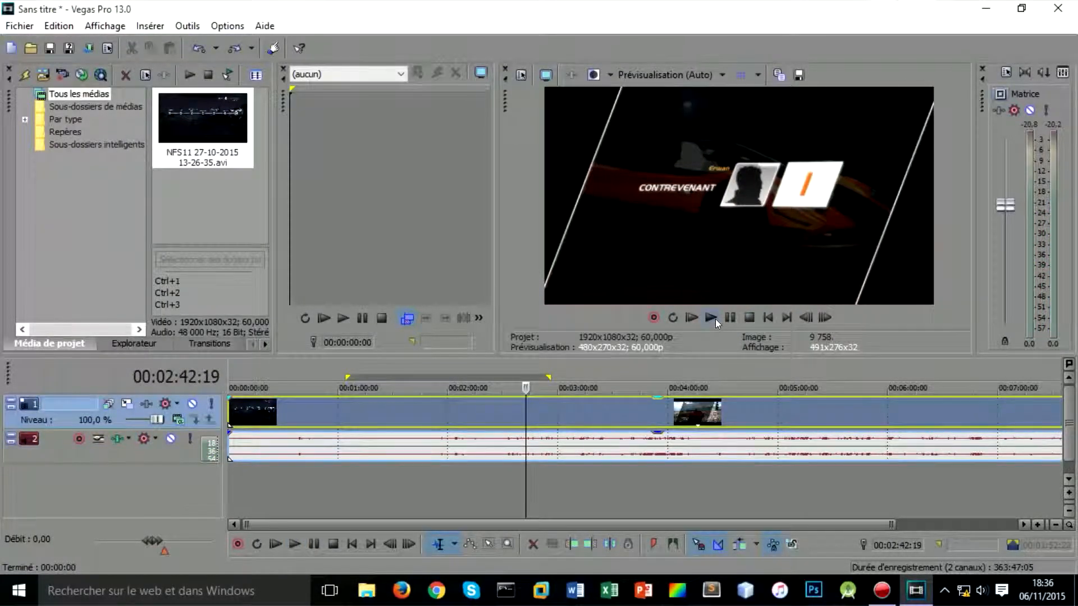
left_click(712, 318)
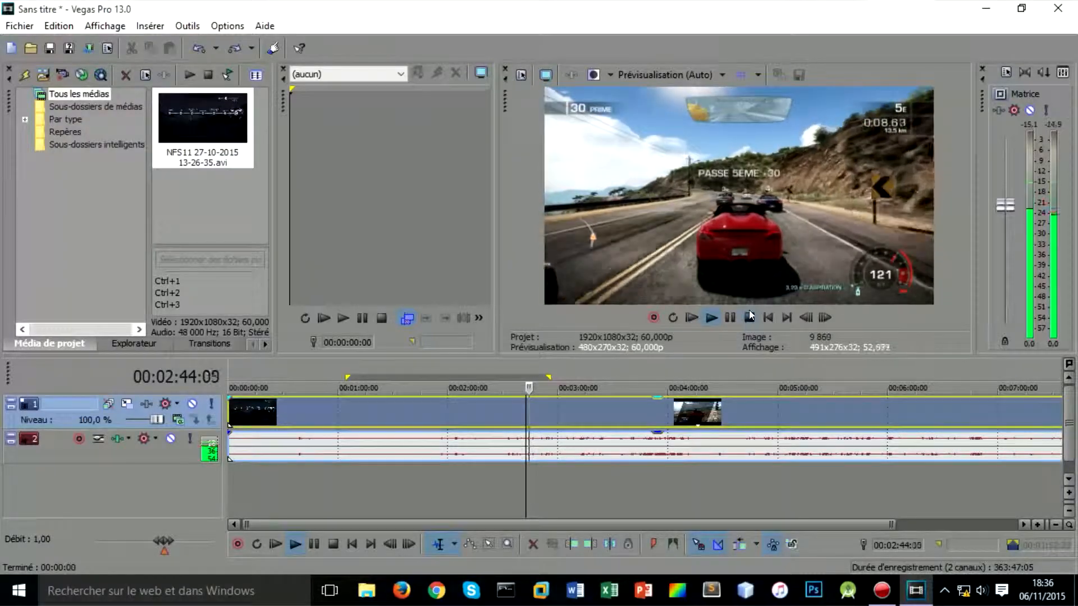
key("space")
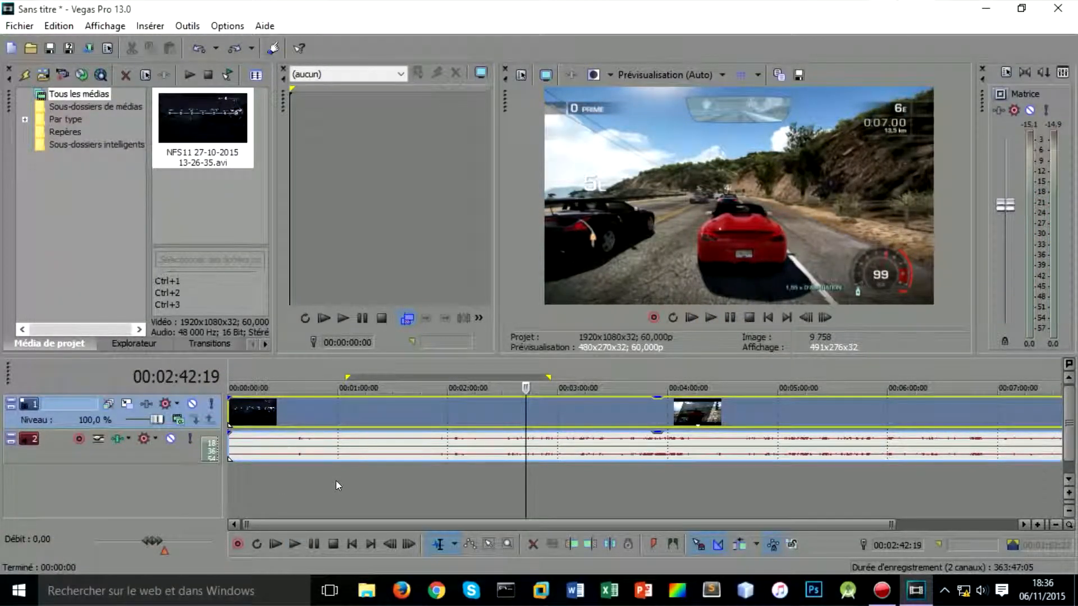
Cut the section from 00:00:57:16 to 00:02:42:06 out of the video and its audio.
left_click_drag(334, 479, 521, 502)
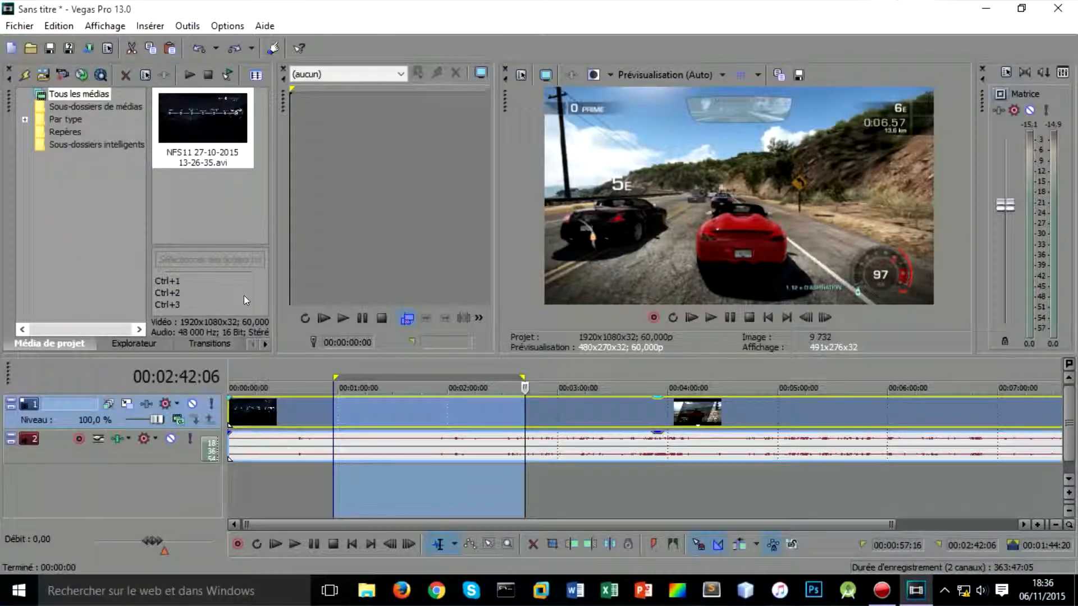
left_click(131, 52)
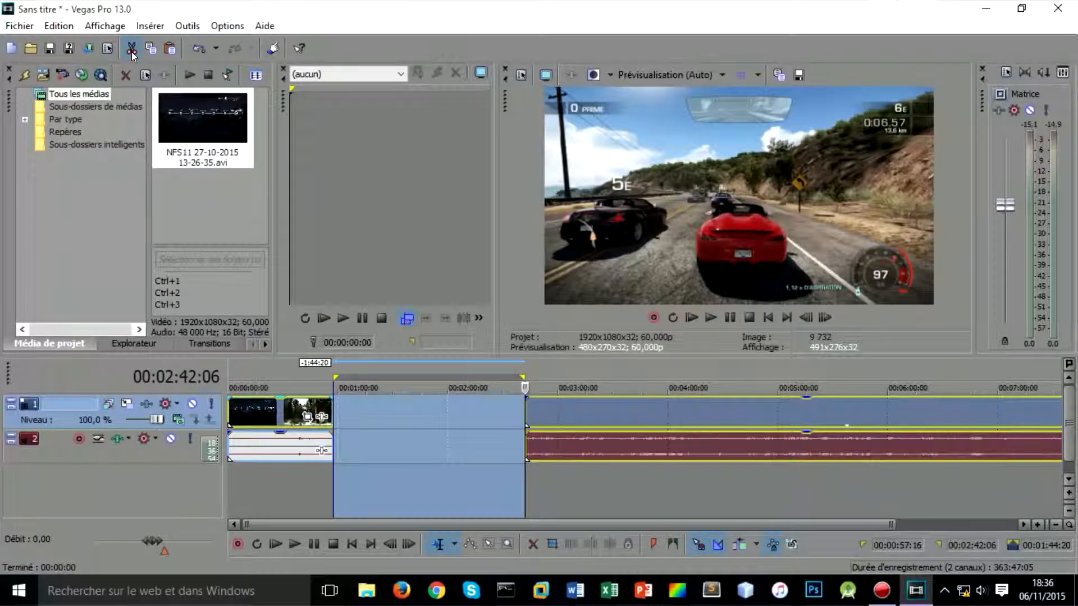
Insert a new video track and paste the cut section onto it at 00:01:39:14.
right_click(120, 480)
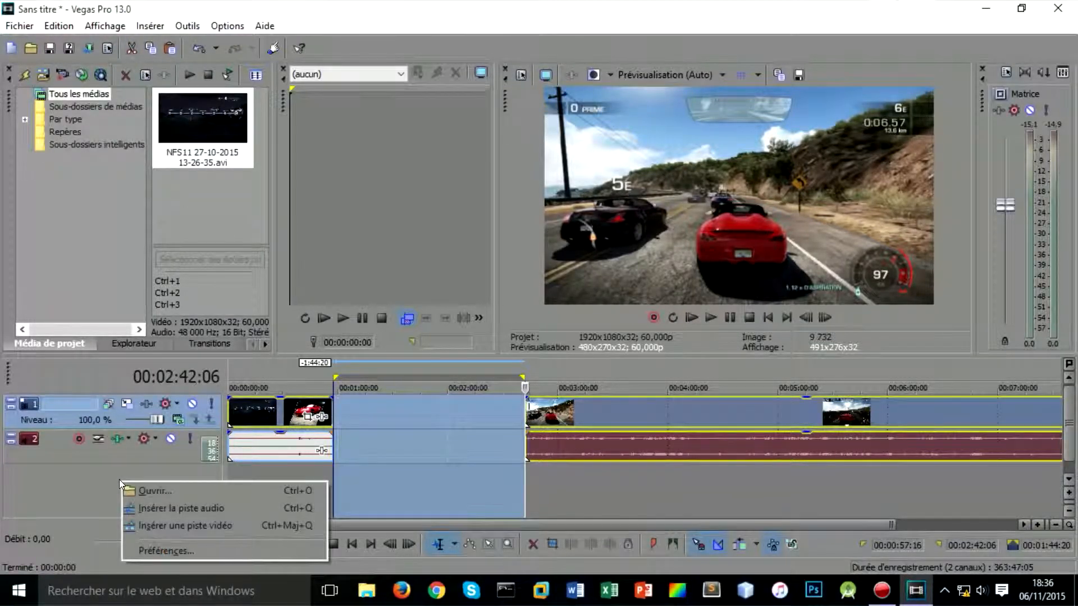
left_click(225, 526)
left_click(299, 429)
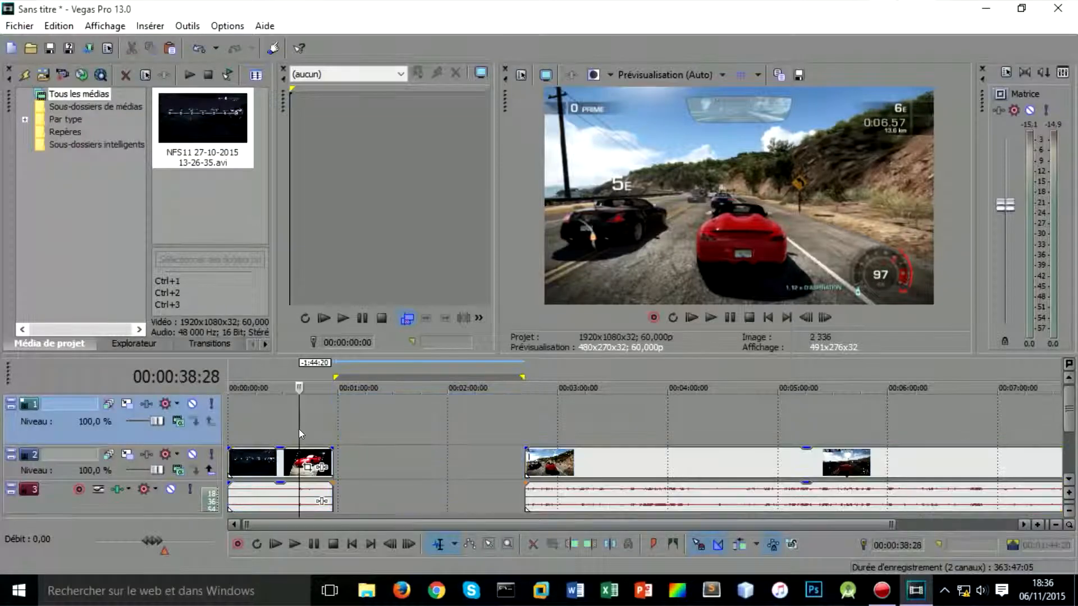
left_click(410, 427)
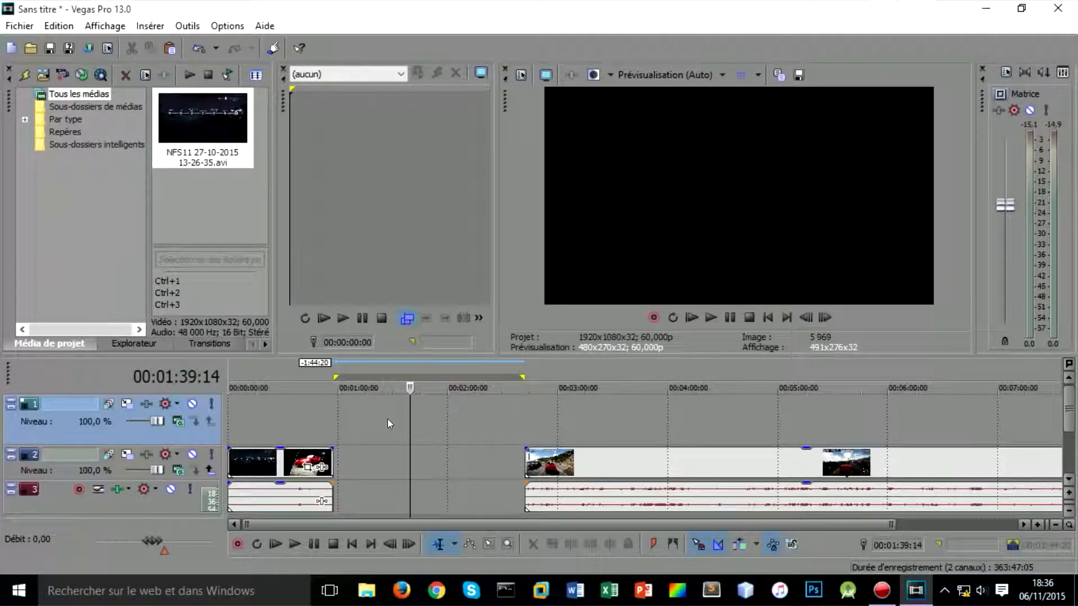
key("ctrl+v")
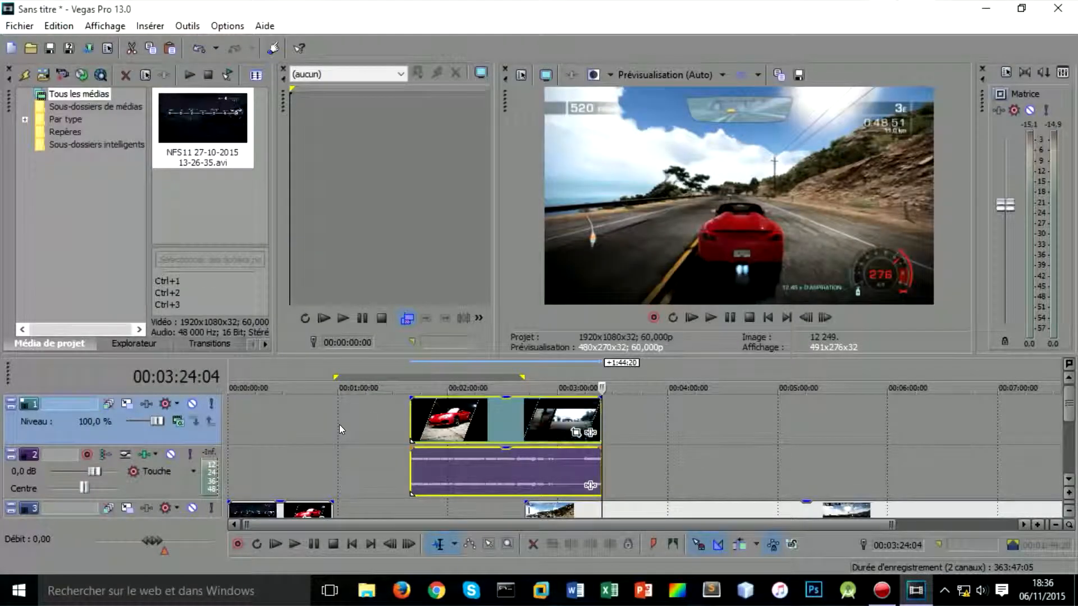
Shorten the pasted clip by trimming 1:18:15 off its end.
right_click(339, 430)
left_click(296, 437)
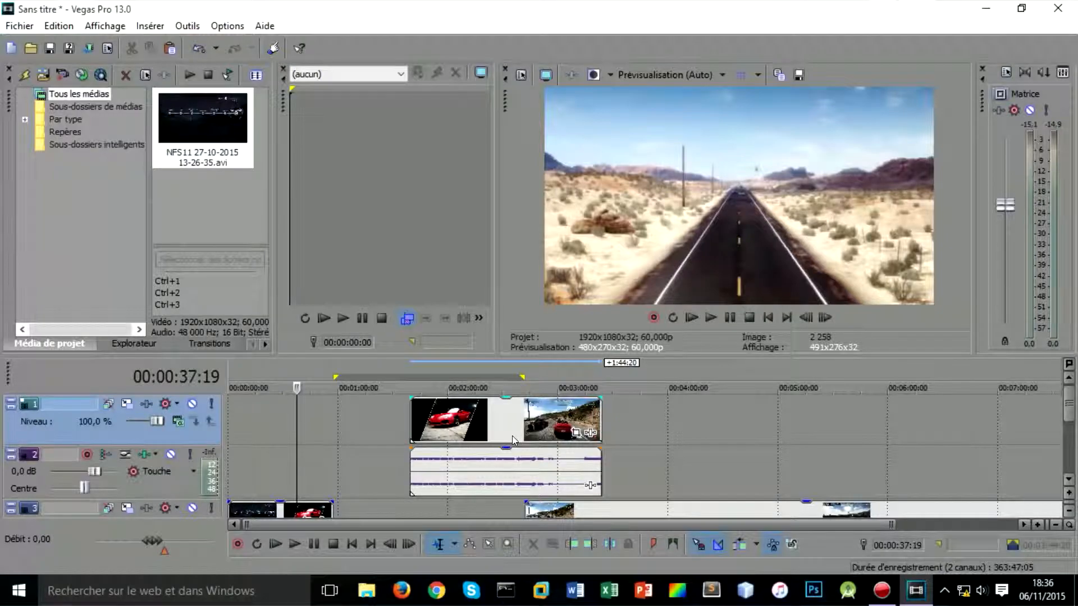
scroll(412, 452, "down", 1)
scroll(412, 451, "up", 1)
scroll(395, 442, "down", 1)
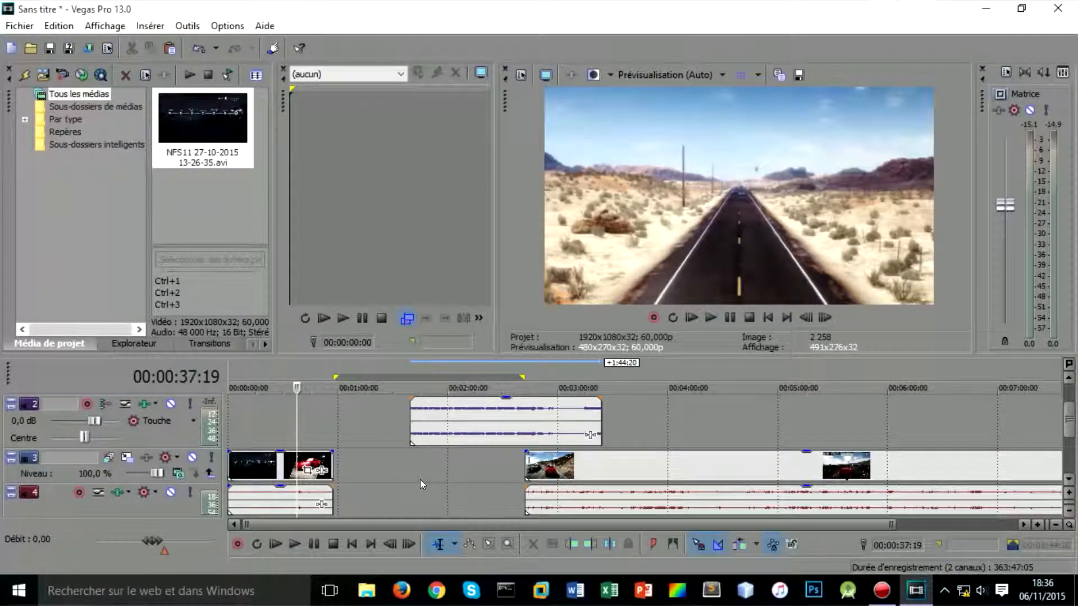
scroll(420, 479, "up", 1)
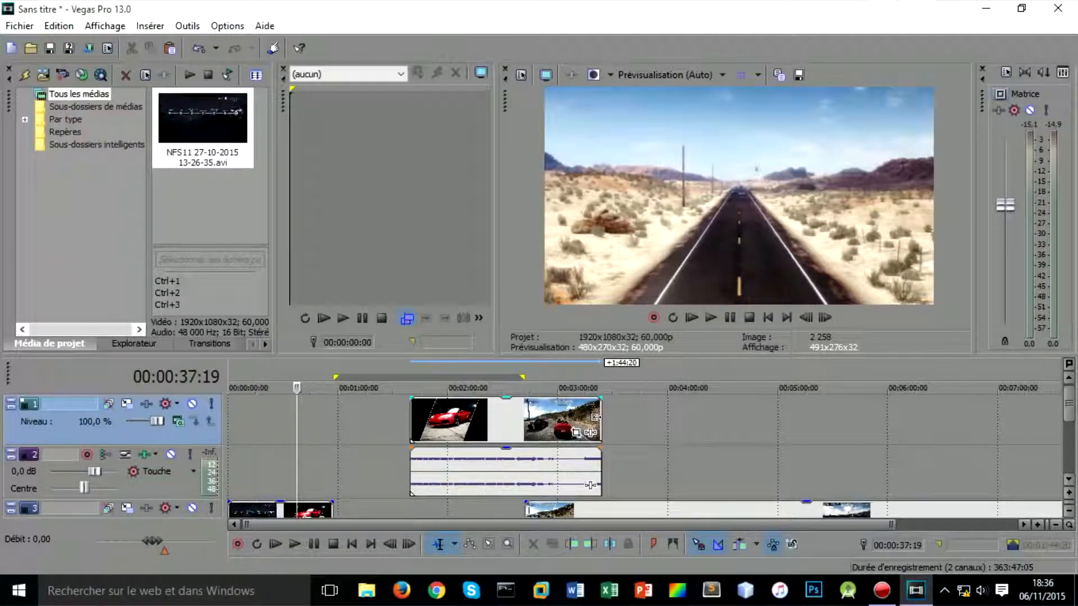
left_click_drag(596, 417, 441, 437)
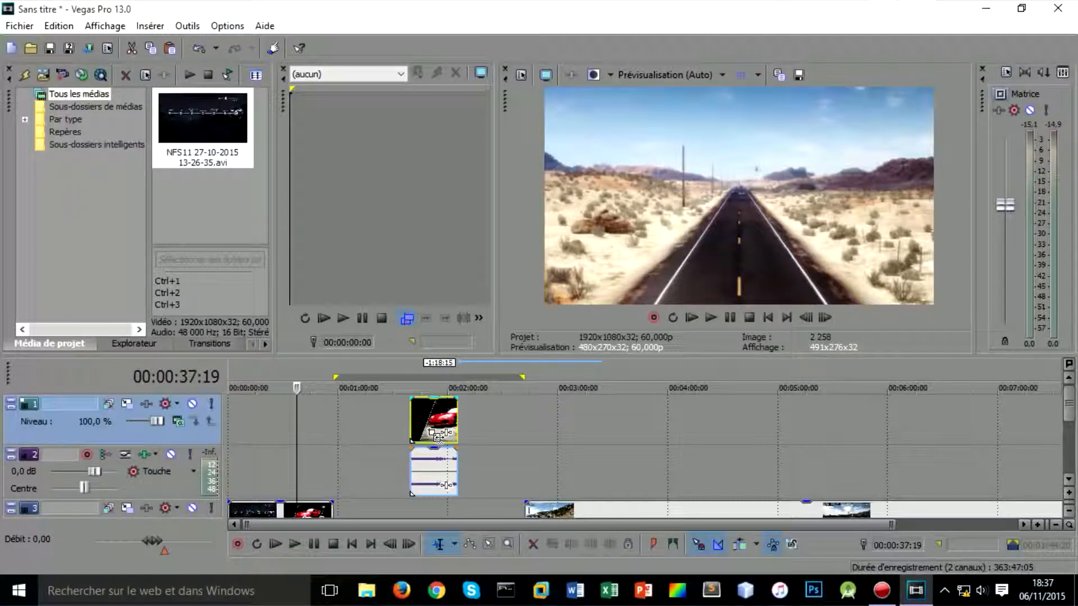
Move the trimmed clip on track 1 earlier so it starts at 00:00:57:16, where the first clip ends.
left_click(570, 416)
scroll(548, 420, "down", 2)
scroll(532, 422, "up", 1)
scroll(489, 433, "down", 1)
scroll(488, 433, "up", 1)
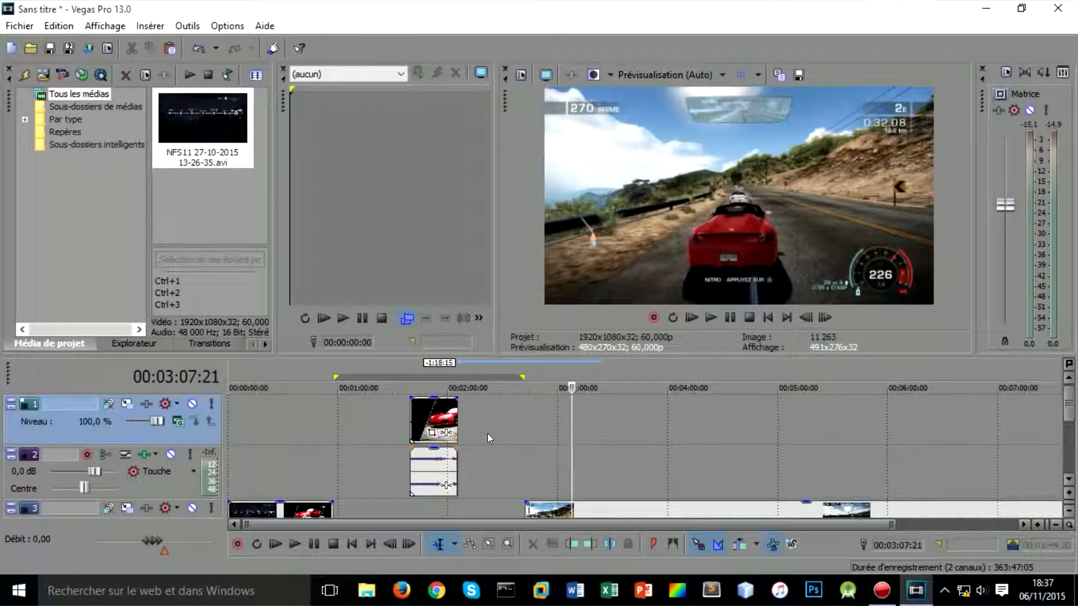
left_click_drag(431, 423, 353, 425)
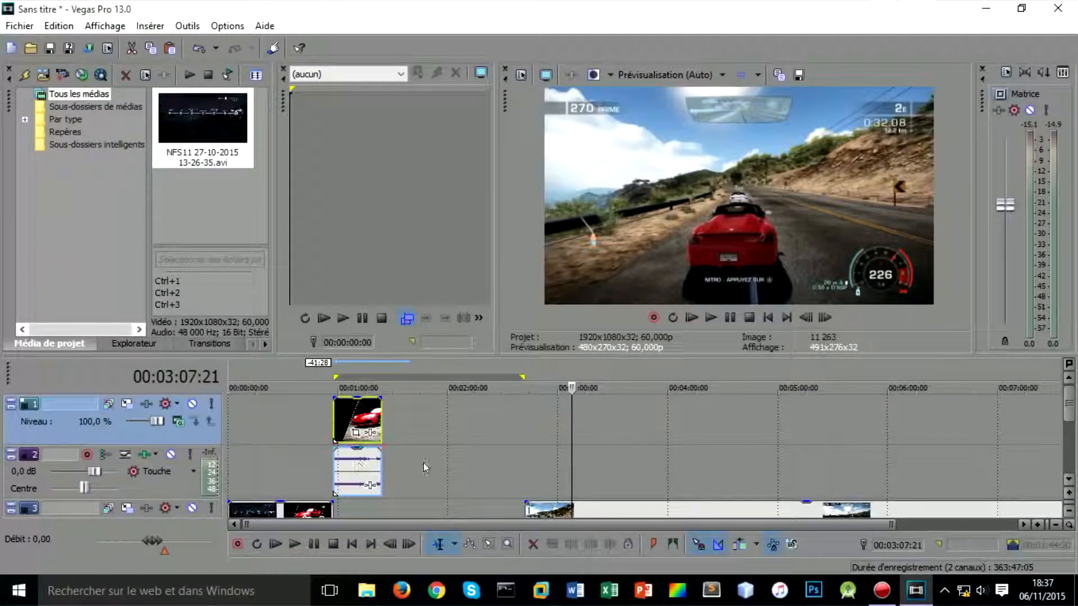
Move the long remaining clip on track 3 earlier by 1:18:15 so it starts where the trimmed clip ends.
scroll(505, 450, "down", 1)
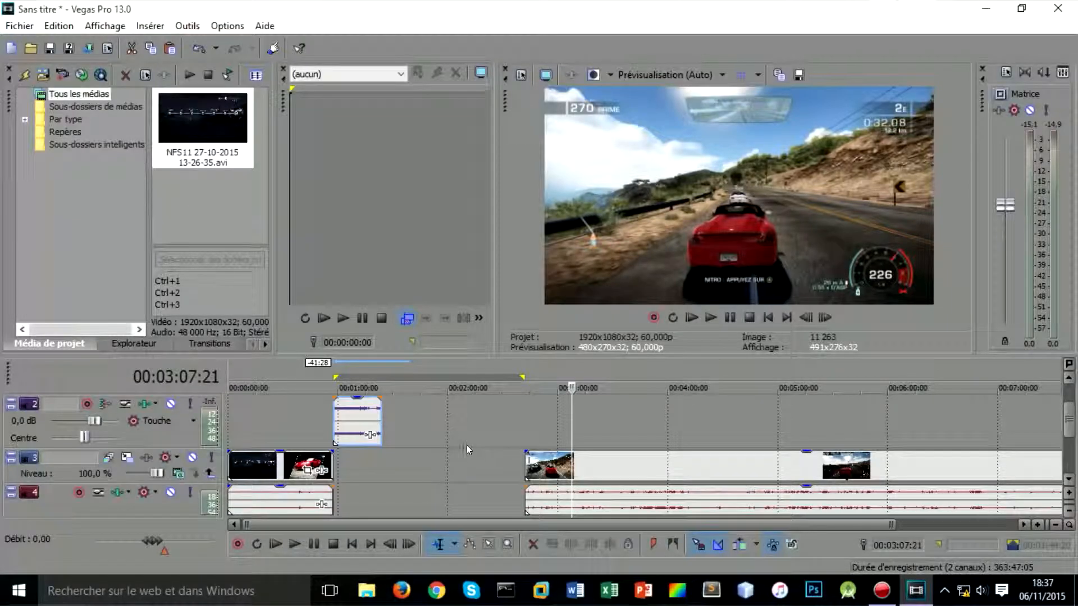
left_click_drag(559, 468, 412, 463)
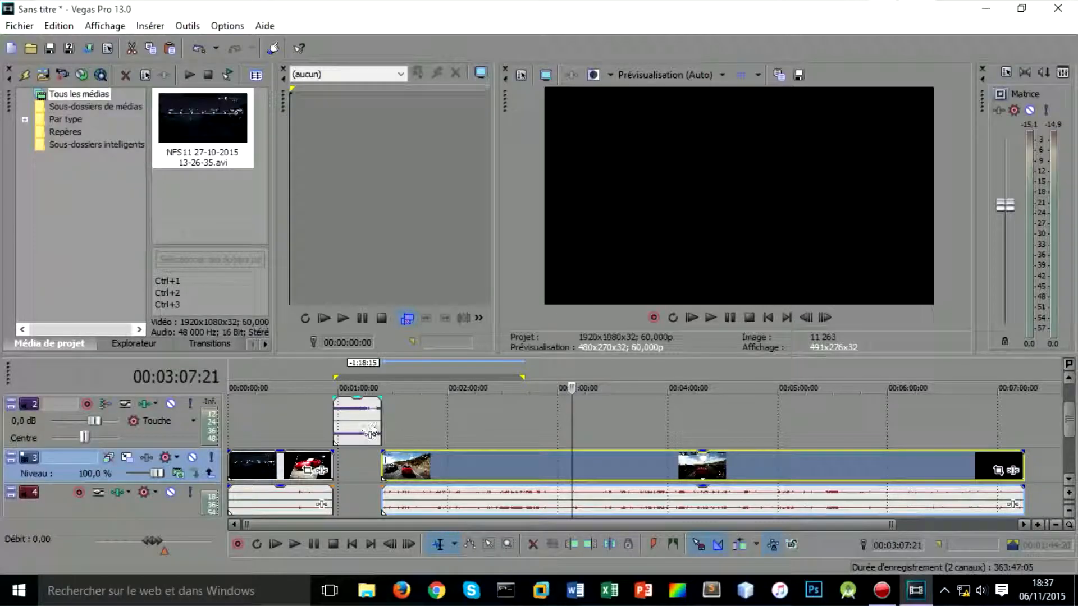
scroll(426, 487, "up", 2)
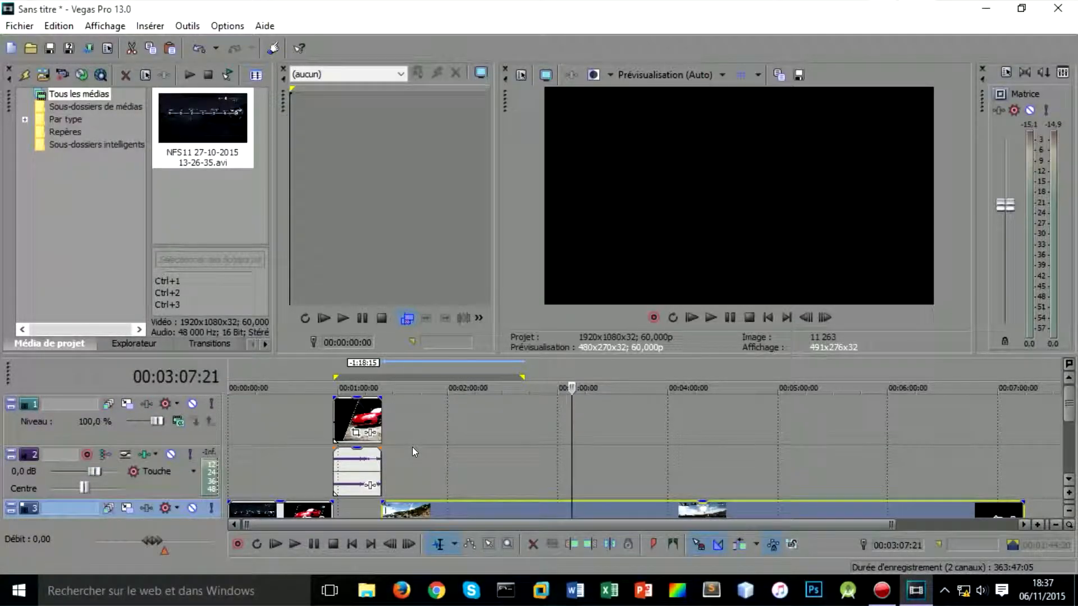
scroll(413, 447, "down", 1)
scroll(405, 447, "up", 1)
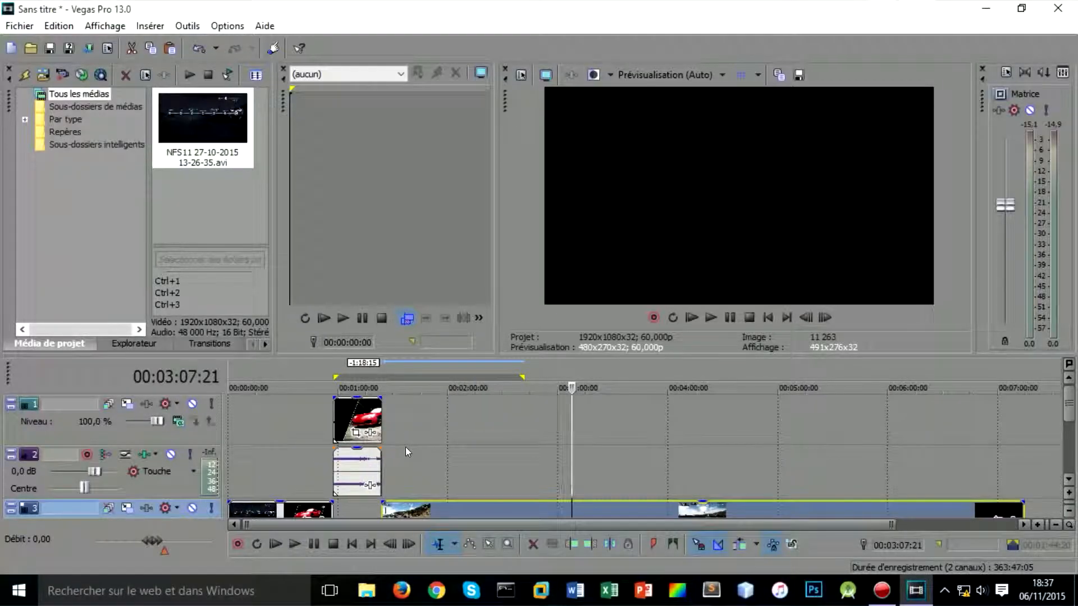
Move the trimmed clip's video to track 3 and its audio to track 4, filling the gap between the other clips.
left_click(353, 430)
left_click_drag(348, 514, 348, 513)
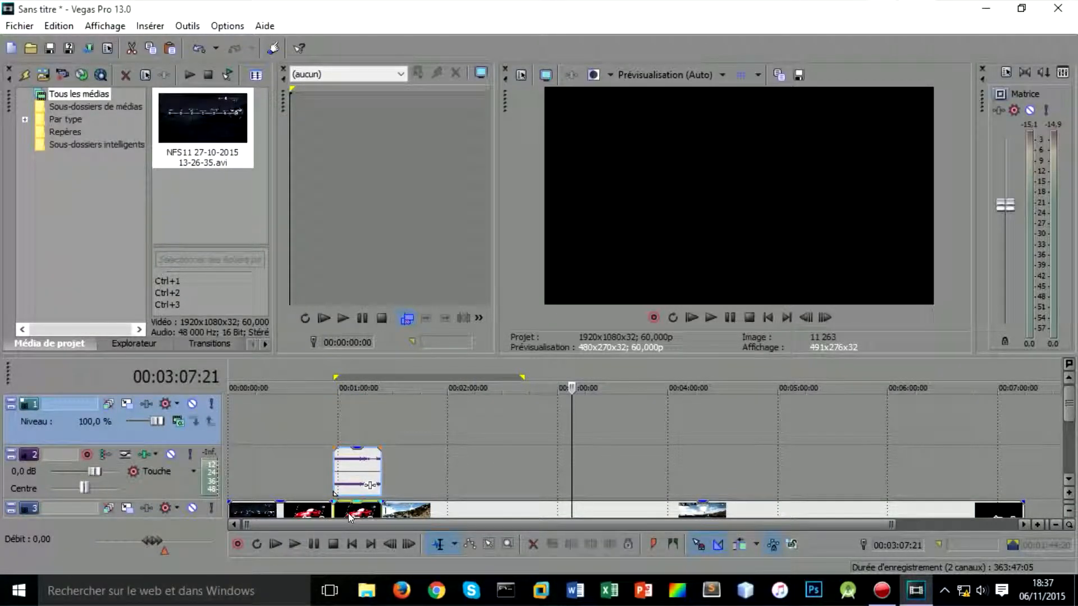
scroll(427, 447, "down", 1)
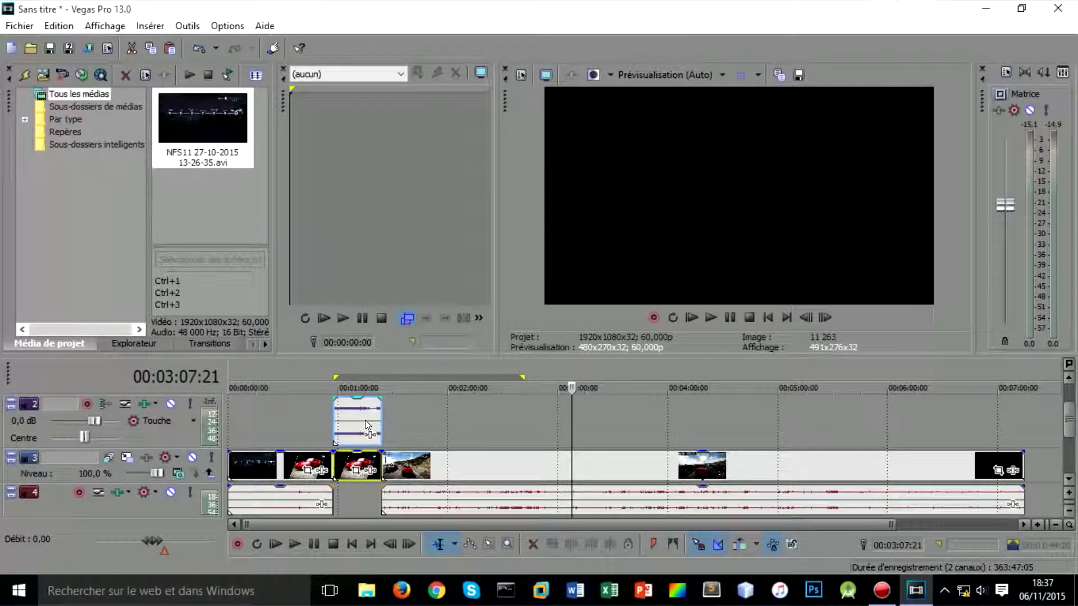
left_click(367, 435)
left_click_drag(360, 494, 358, 493)
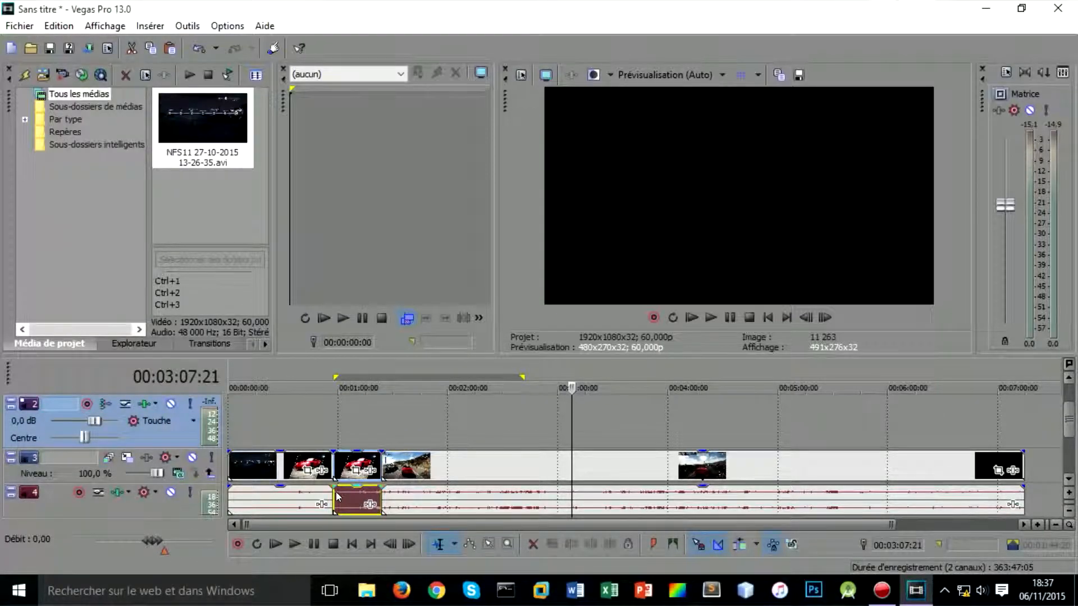
Play back the assembled timeline from 00:00:50:18, 00:00:54:18 and 00:01:18:21 to check the joins between the three clips.
left_click(320, 465)
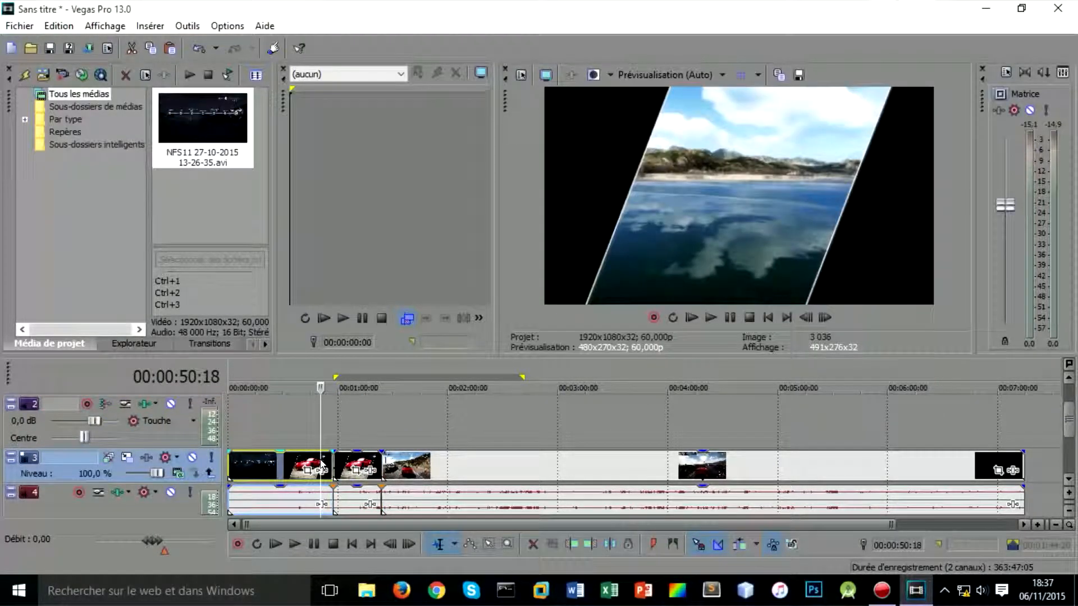
key("space")
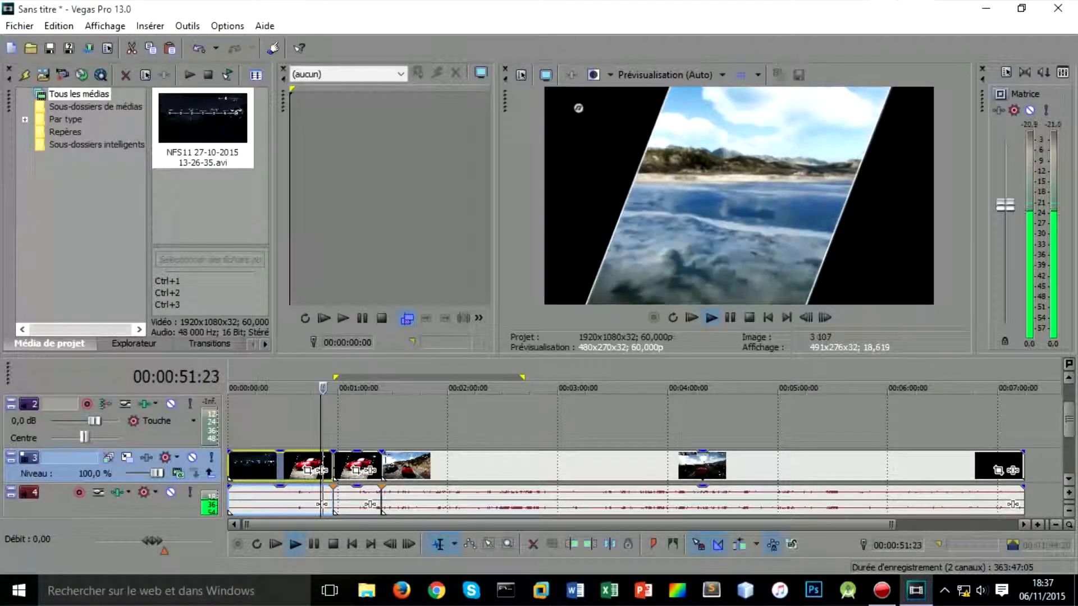
key("Return")
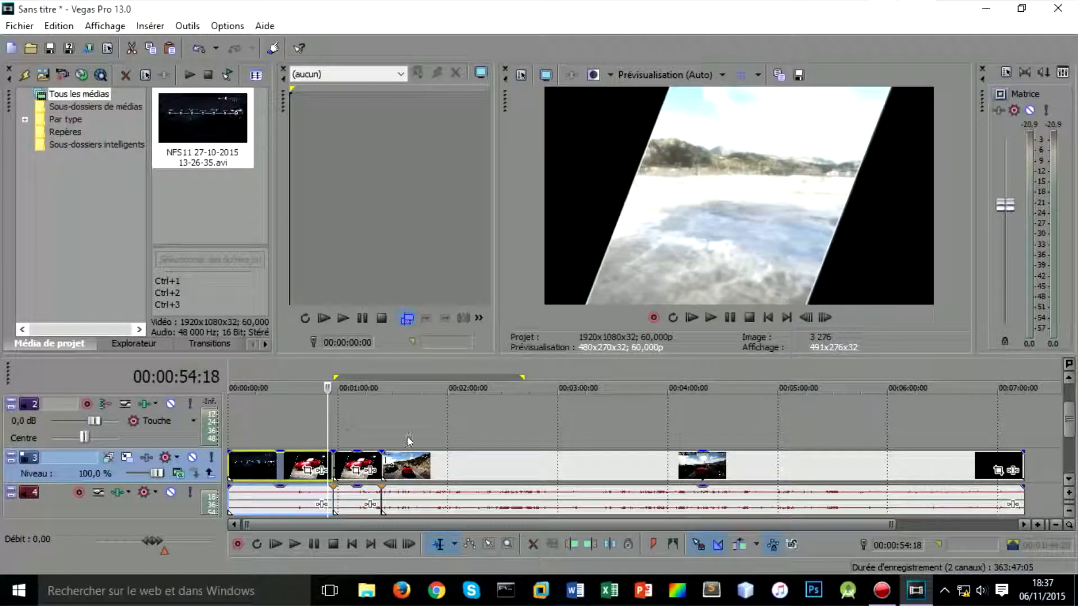
left_click(710, 317)
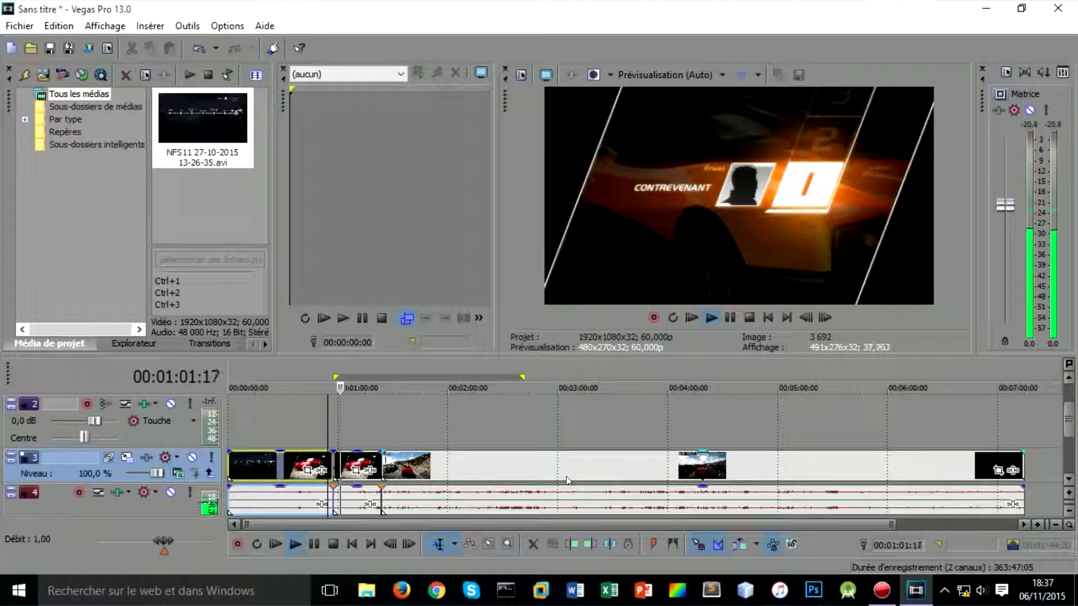
left_click(372, 419)
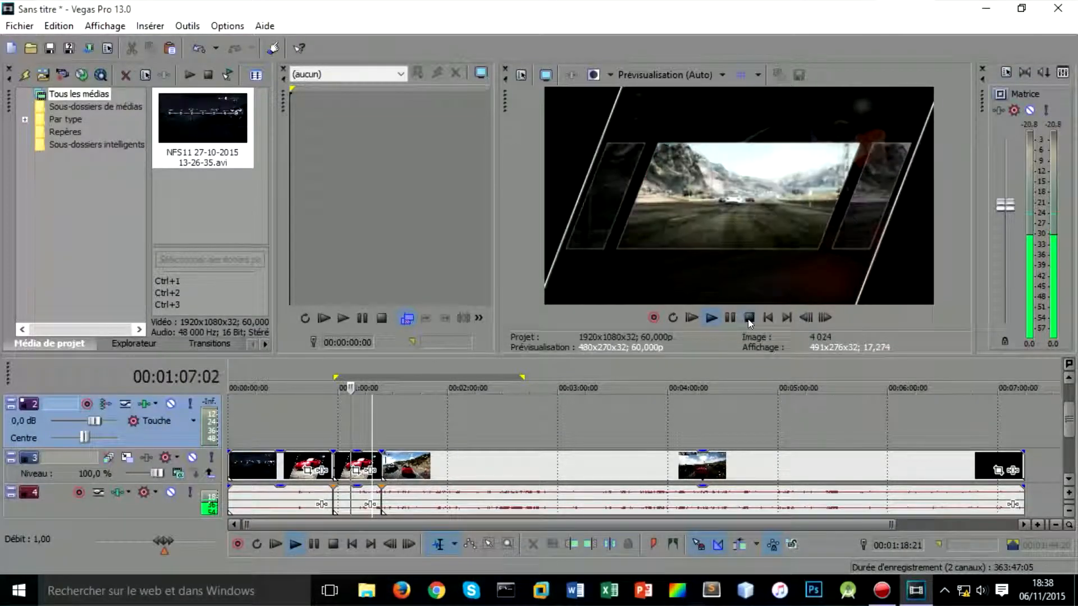
left_click(749, 318)
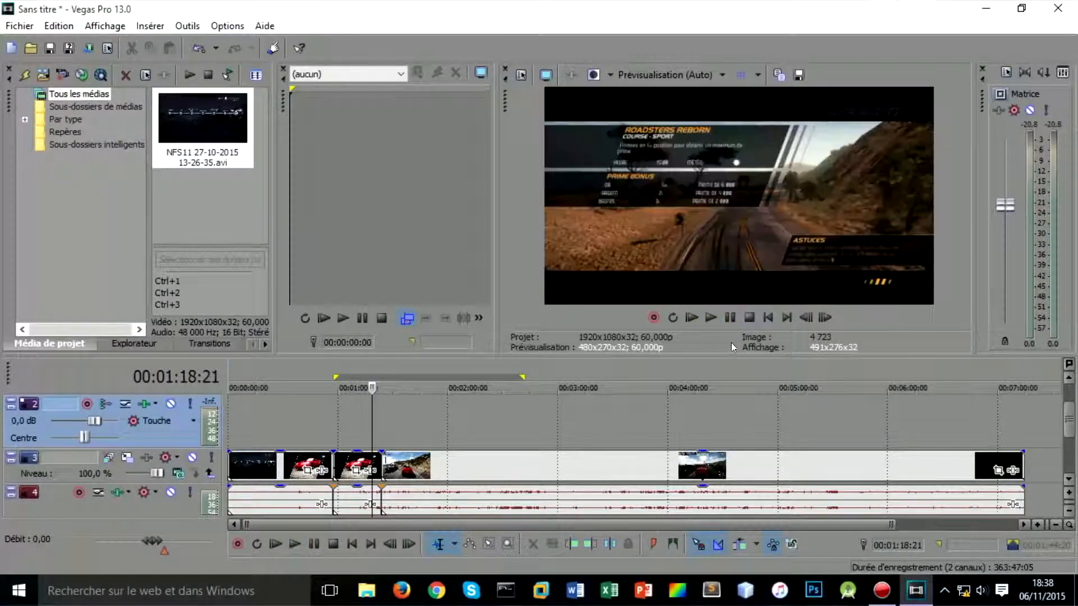
left_click(715, 319)
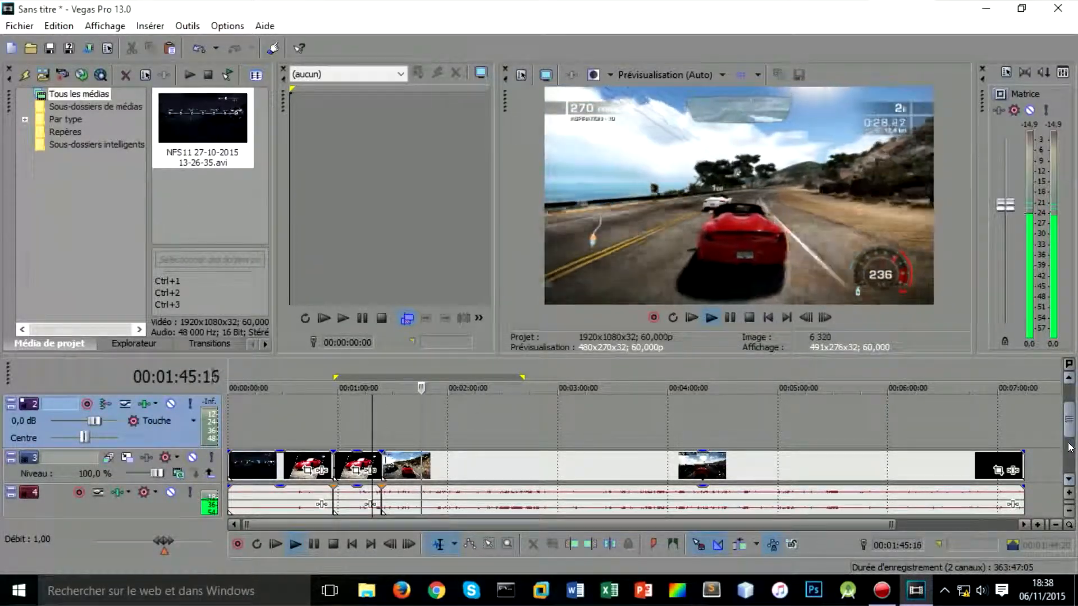
left_click(361, 506)
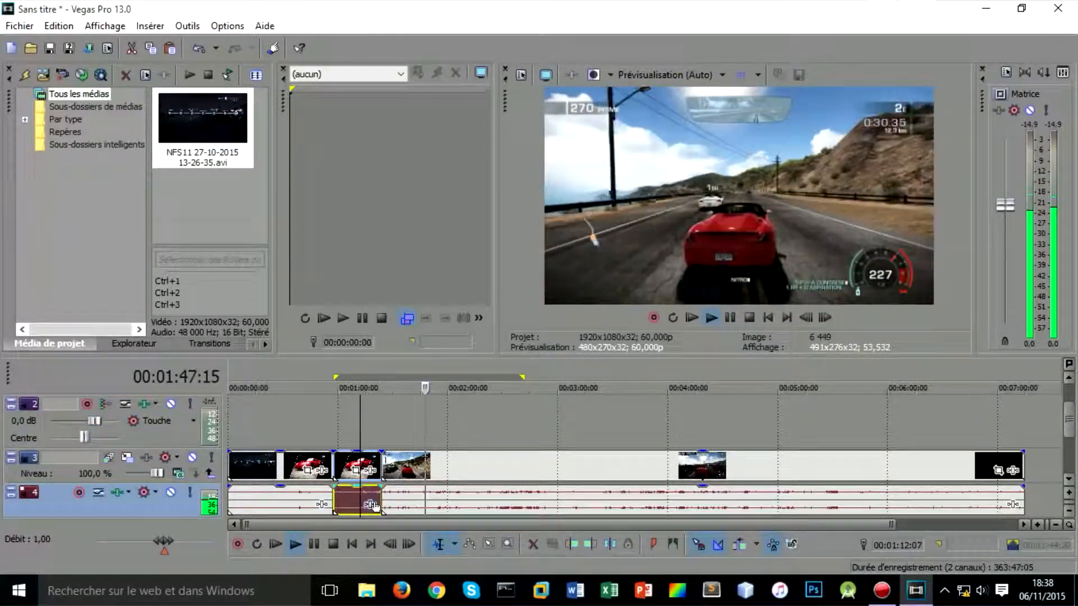